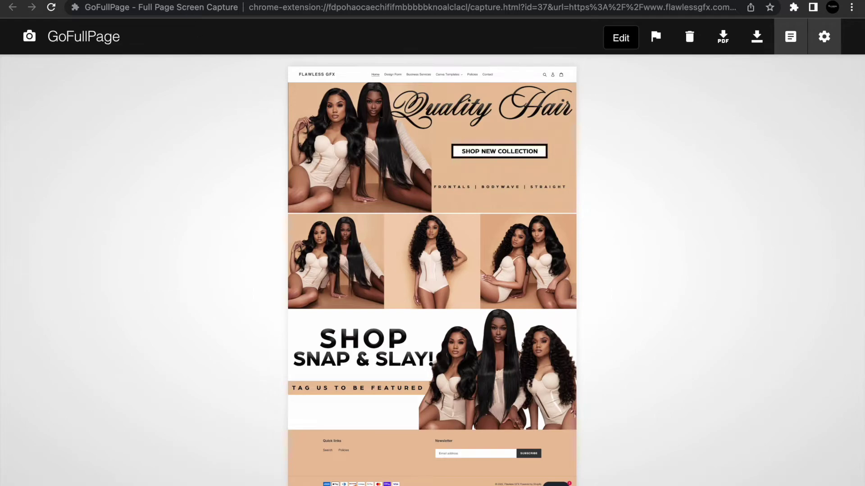
# Switch to the Shopify theme editor and view the home page's Header section settings
pyautogui.hotkey('ctrl', 'Tab')
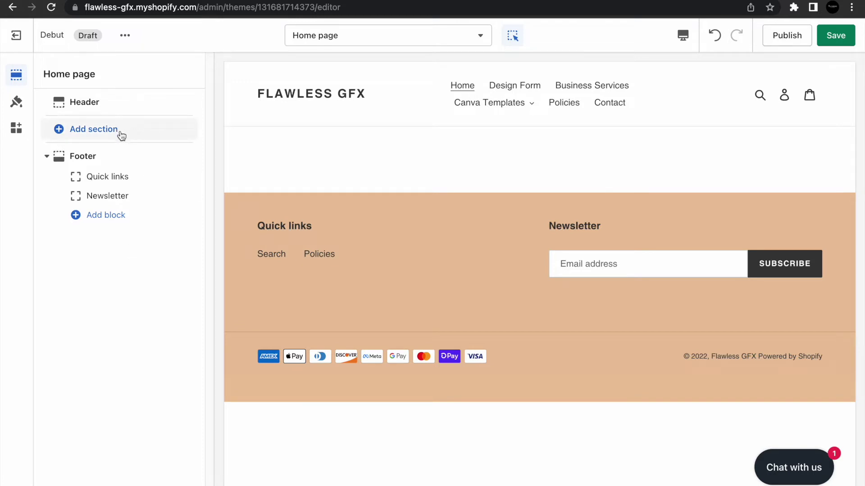
pyautogui.click(124, 106)
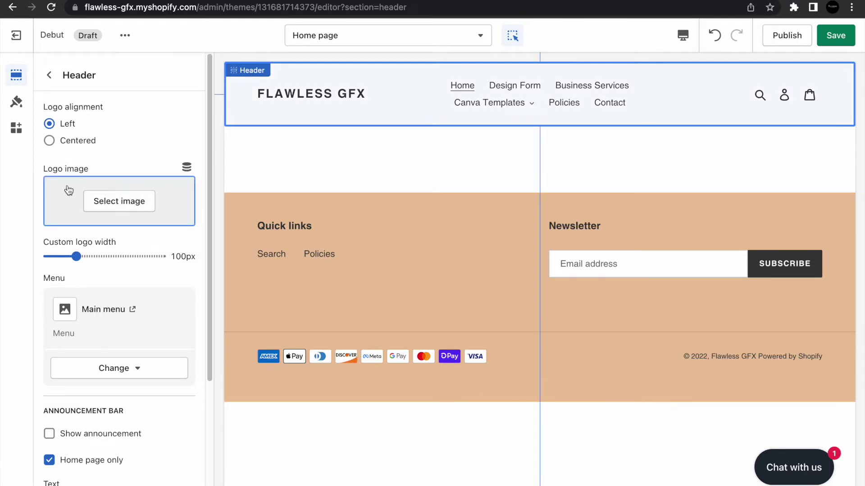
pyautogui.click(49, 75)
# Add a Slideshow section to the home page between the header and footer
pyautogui.click(130, 135)
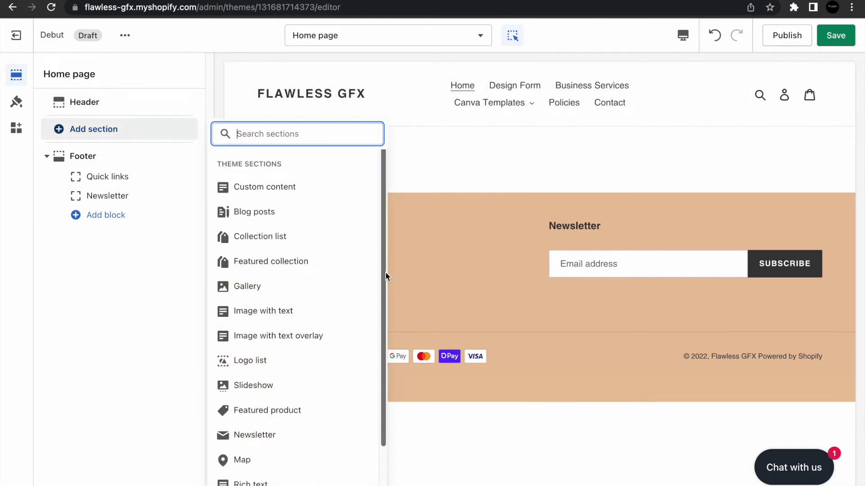
pyautogui.scroll(-3, 385, 280)
pyautogui.scroll(3, 390, 290)
pyautogui.scroll(-2, 391, 288)
pyautogui.click(290, 347)
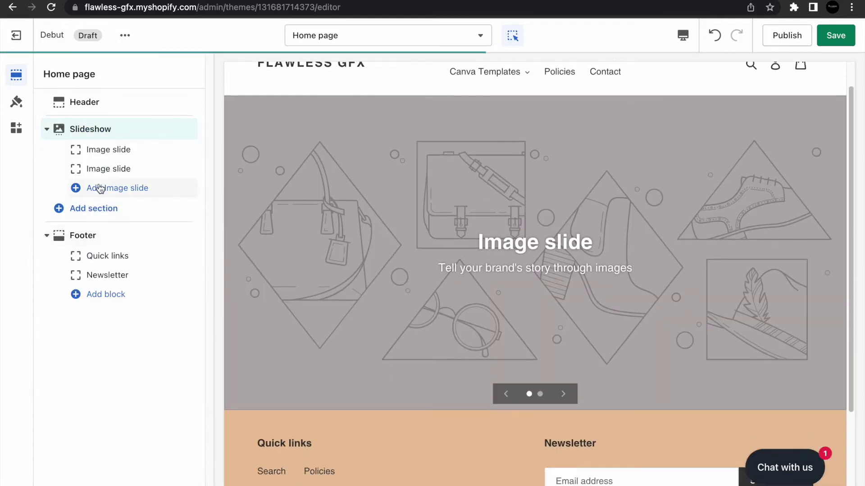
# Set the first slideshow slide's image to HairStockImagesSET3 from the image library
pyautogui.click(122, 153)
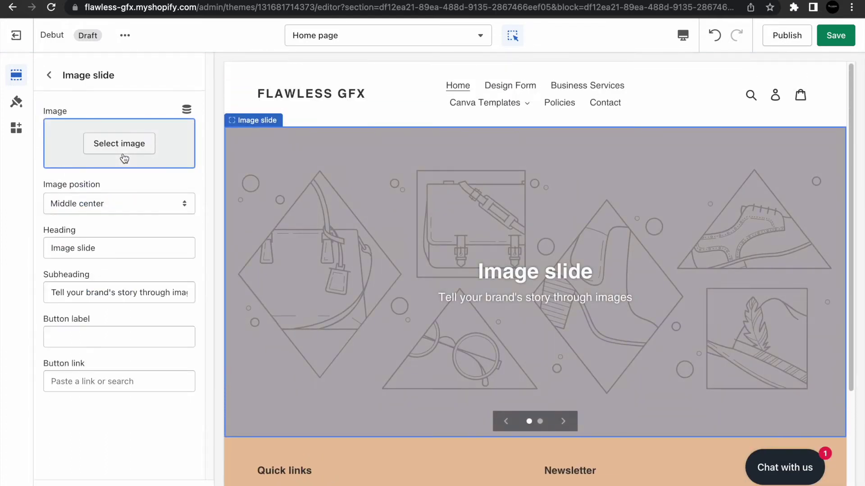
pyautogui.click(123, 154)
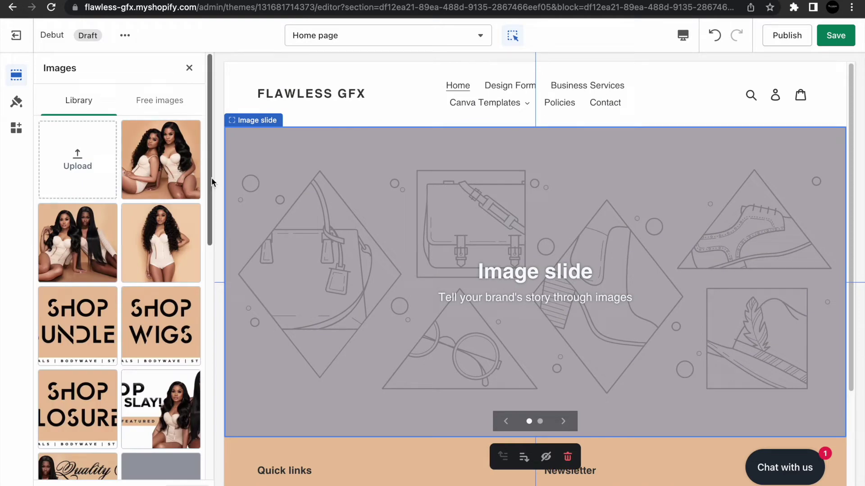
pyautogui.click(171, 173)
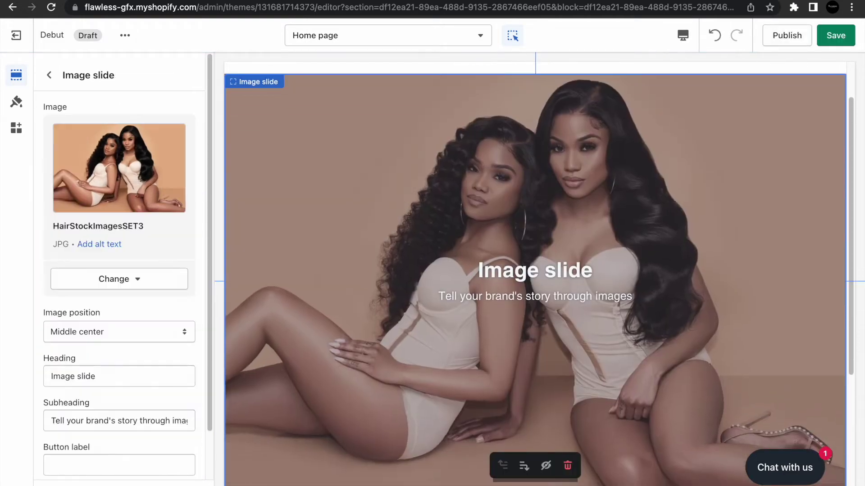
pyautogui.click(51, 75)
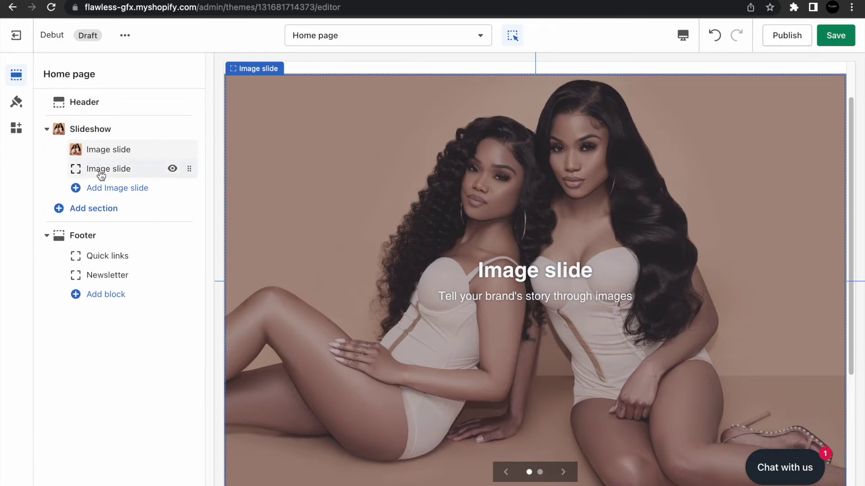
# Set the second slideshow slide's image to StockModels1 from the image library
pyautogui.click(97, 168)
pyautogui.click(114, 154)
pyautogui.click(78, 244)
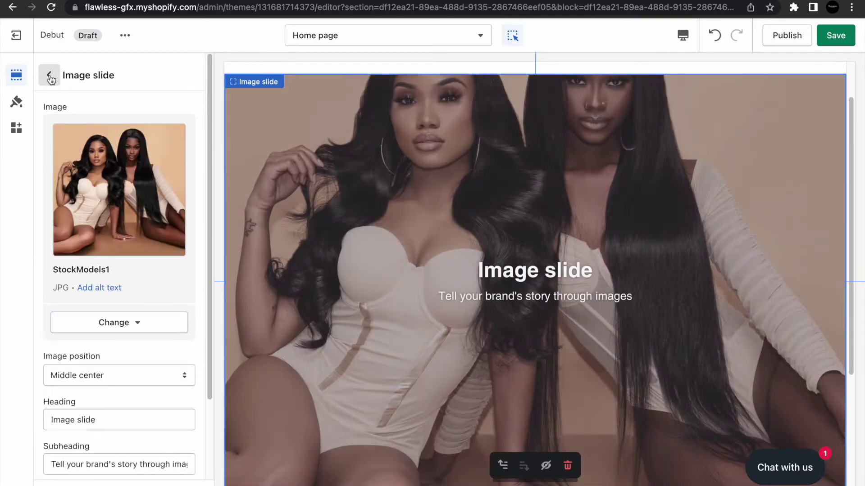
# Clear the heading and subheading of the second slideshow slide and return to the section list
pyautogui.tripleClick(89, 424)
pyautogui.press('BackSpace')
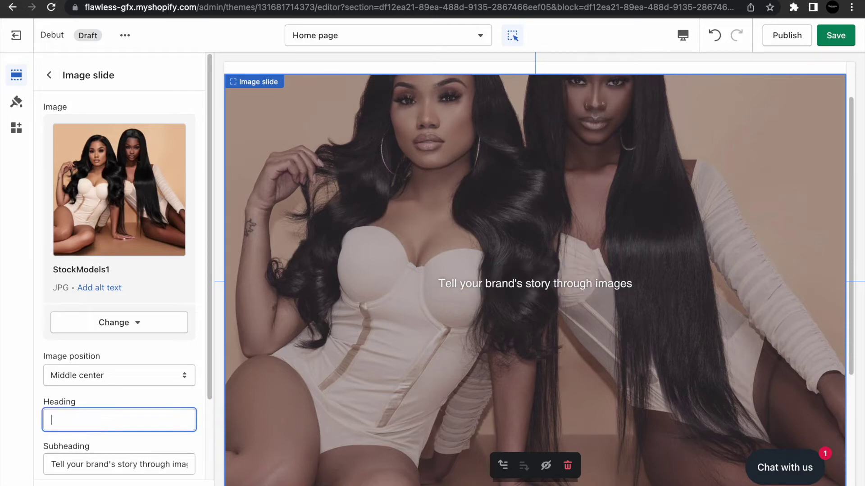
pyautogui.scroll(-2, 209, 293)
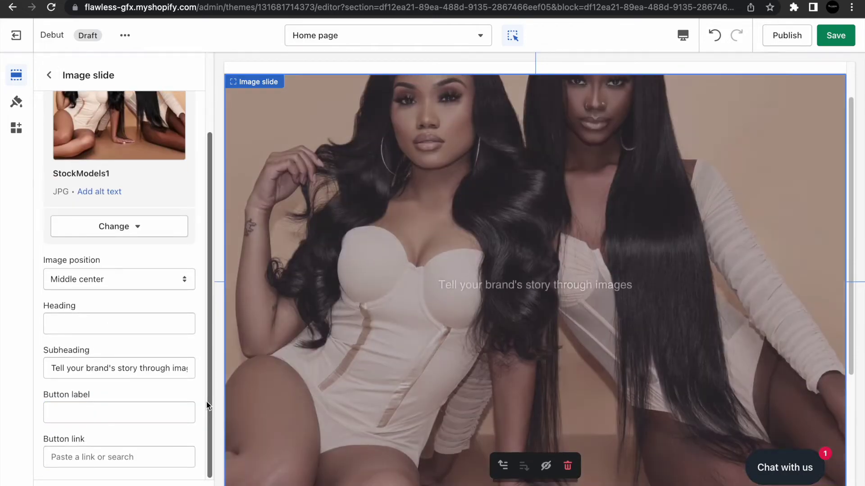
pyautogui.tripleClick(146, 371)
pyautogui.press('BackSpace')
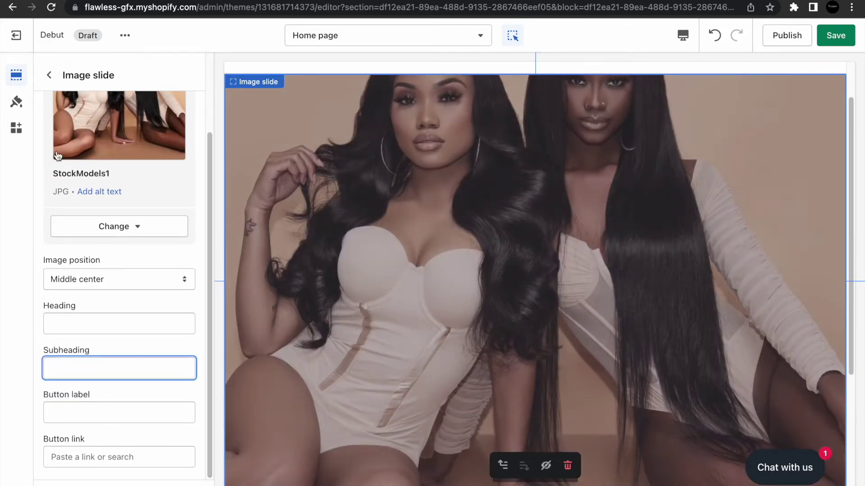
pyautogui.click(49, 75)
# Clear the heading and subheading of the first slideshow slide and return to the section list
pyautogui.click(92, 150)
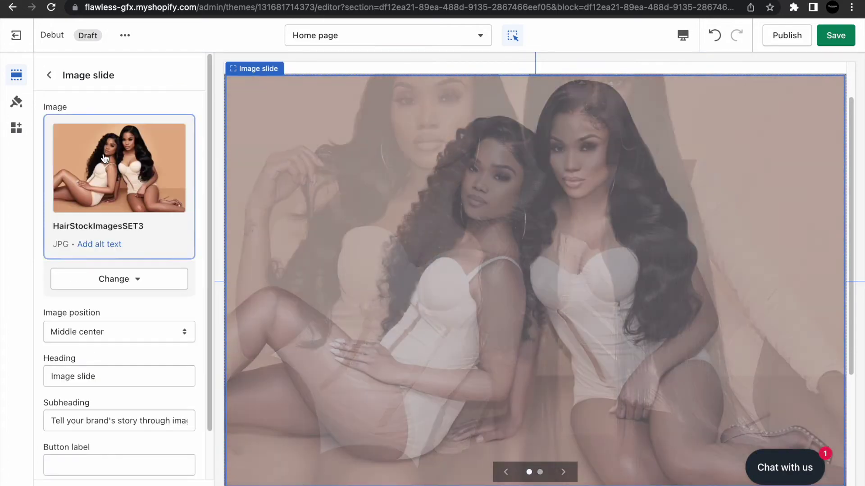
pyautogui.tripleClick(83, 380)
pyautogui.press('BackSpace')
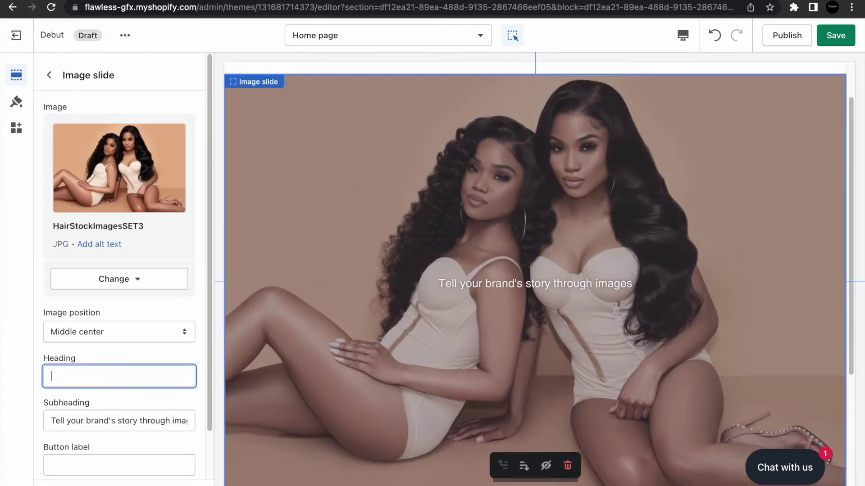
pyautogui.tripleClick(97, 422)
pyautogui.press('BackSpace')
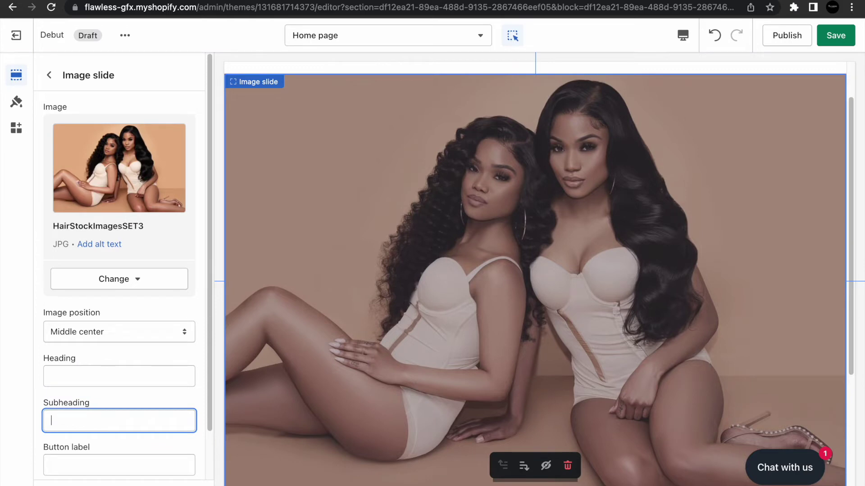
pyautogui.click(49, 76)
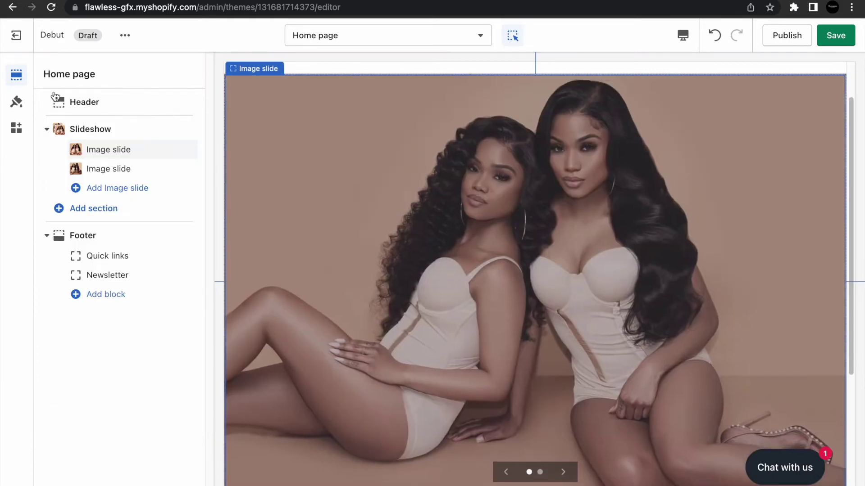
# Add an Image with text overlay section below the slideshow and clear its heading and text
pyautogui.click(112, 210)
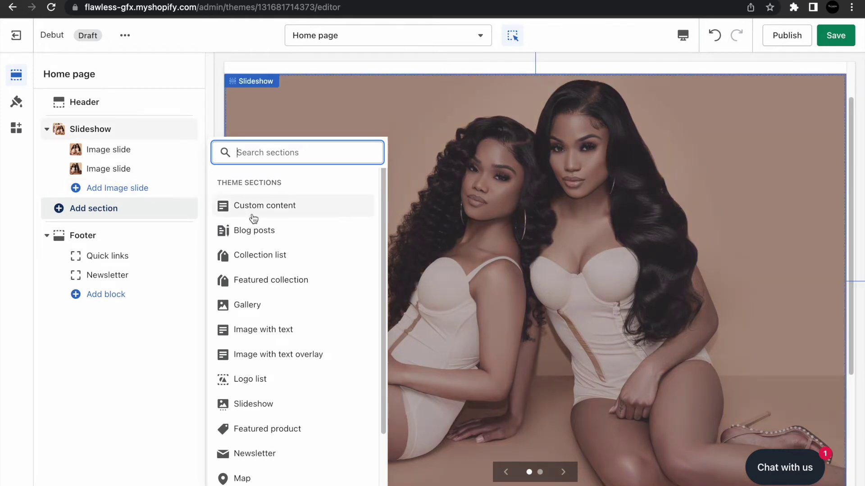
pyautogui.click(278, 356)
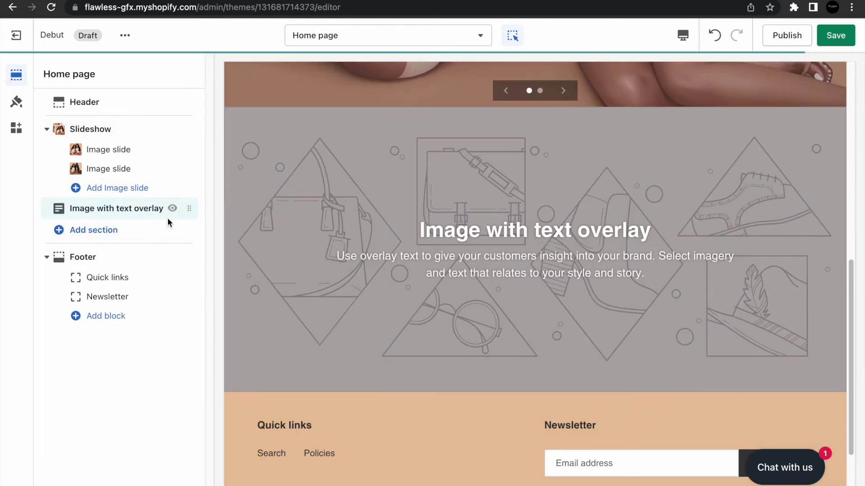
pyautogui.click(139, 209)
pyautogui.click(94, 385)
pyautogui.tripleClick(95, 385)
pyautogui.press('BackSpace')
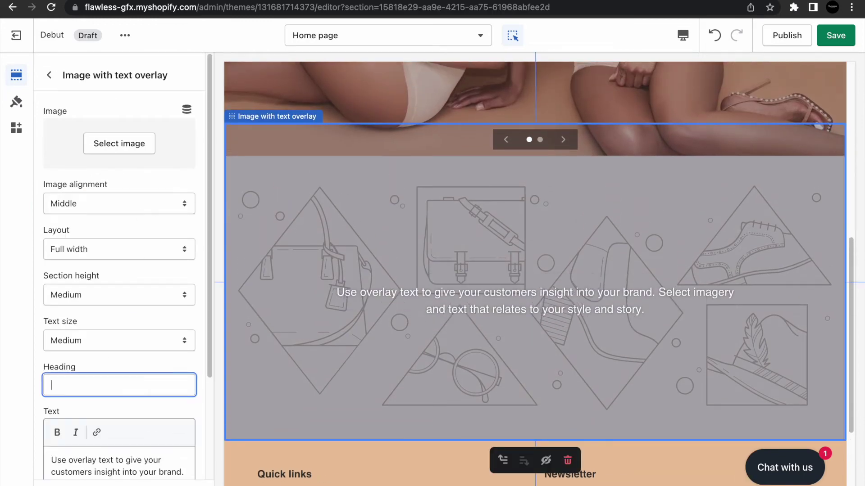
pyautogui.tripleClick(106, 456)
pyautogui.press('BackSpace')
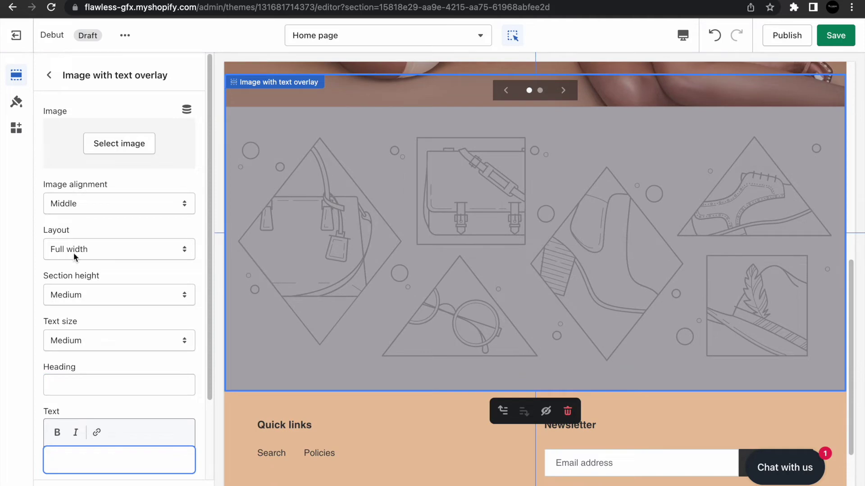
# Set the text overlay section's image to the Quality Hair banner, Screen_Shot_2022-10-27_at_7.46.03_PM
pyautogui.click(119, 143)
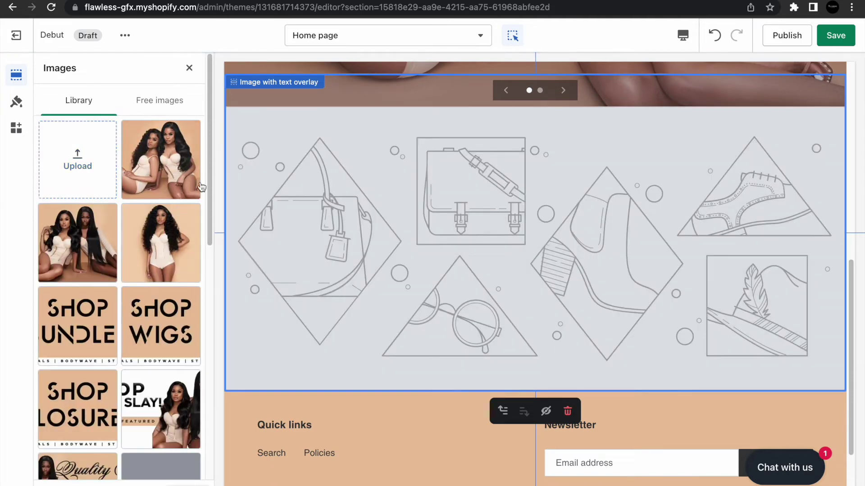
pyautogui.moveTo(210, 177); pyautogui.dragTo(202, 242)
pyautogui.click(68, 310)
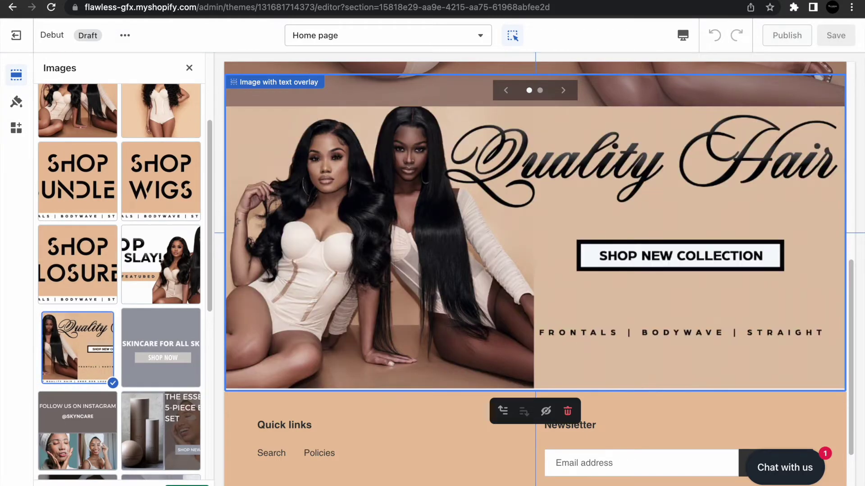
pyautogui.click(186, 485)
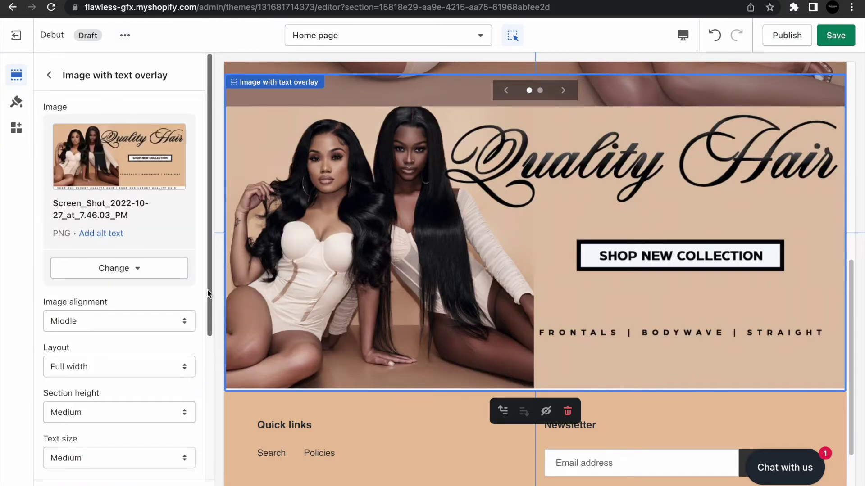
# Set the text overlay section's height to Adapt to image and return to the section list
pyautogui.scroll(-2, 193, 324)
pyautogui.click(174, 323)
pyautogui.click(183, 361)
pyautogui.click(179, 363)
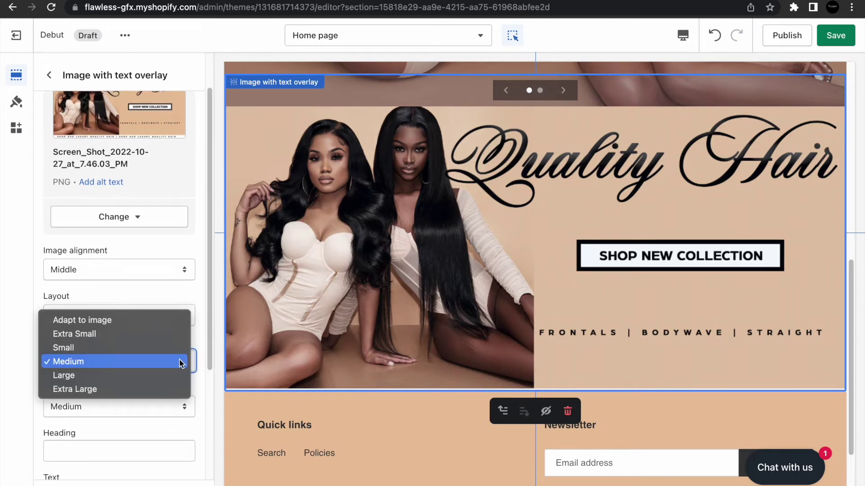
pyautogui.click(145, 319)
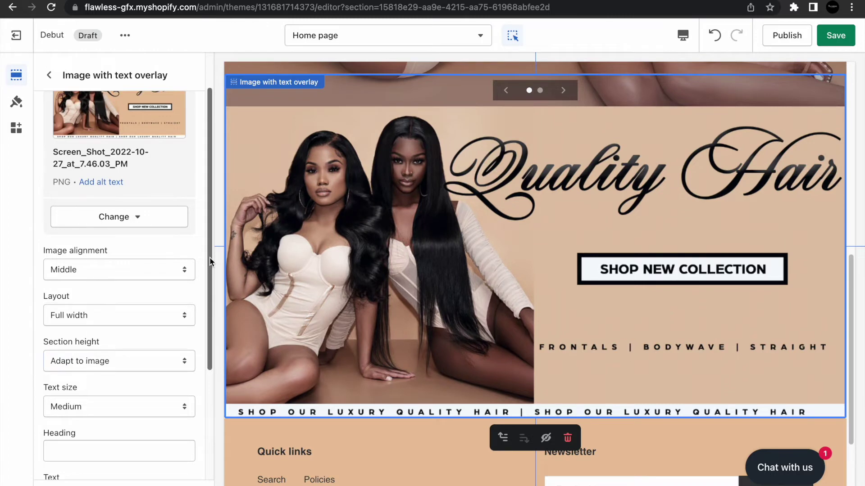
pyautogui.scroll(2, 210, 265)
pyautogui.click(48, 75)
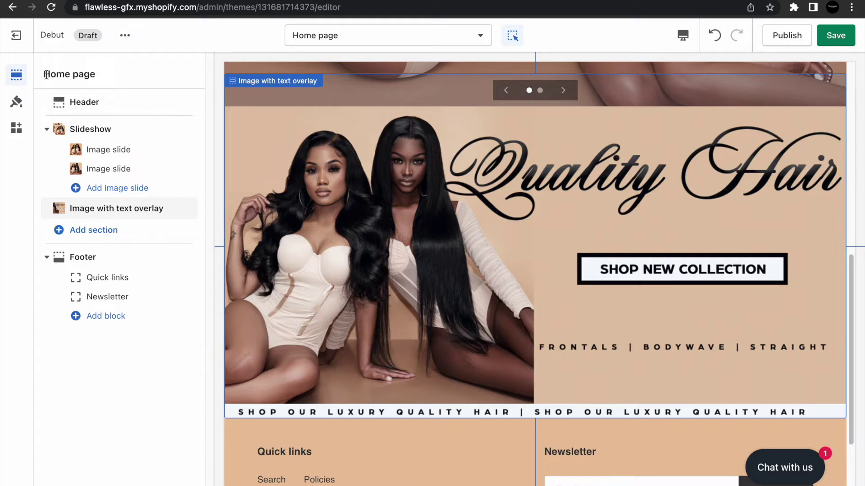
# Add a Gallery section below the Quality Hair banner
pyautogui.click(116, 233)
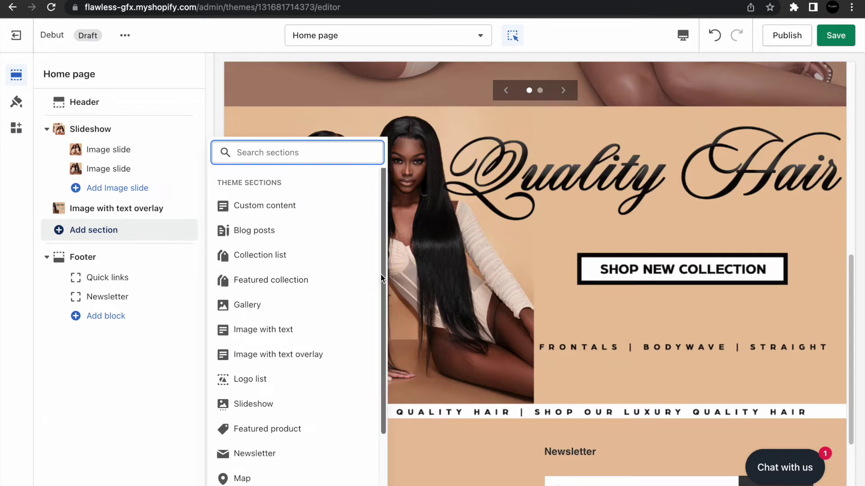
pyautogui.moveTo(380, 274); pyautogui.dragTo(376, 354)
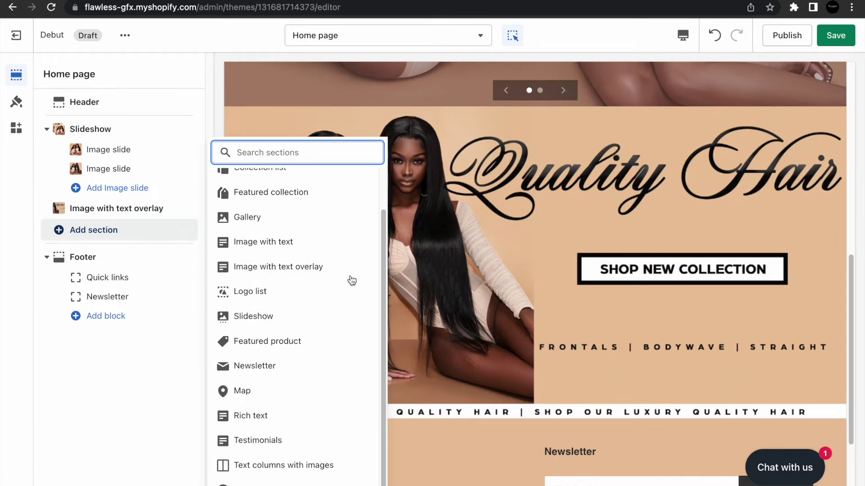
pyautogui.click(281, 217)
# Set the first gallery image to StockModels1 from the image library and return to the section list
pyautogui.click(100, 250)
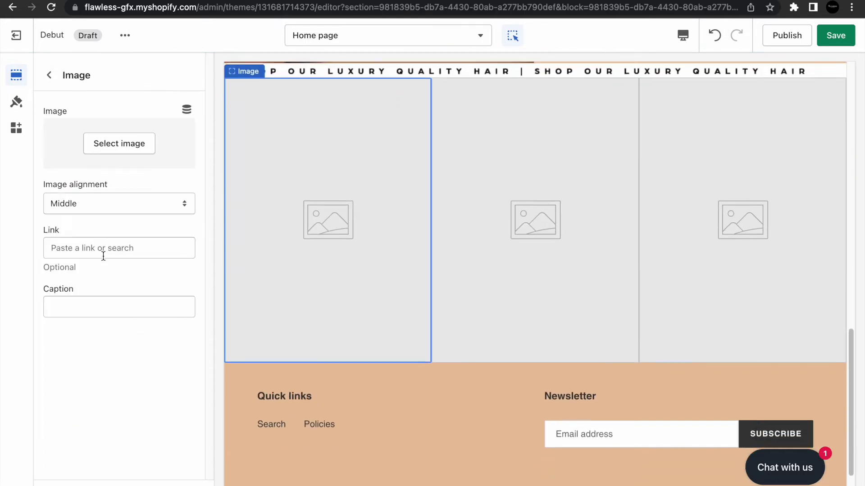
pyautogui.click(119, 143)
pyautogui.click(161, 243)
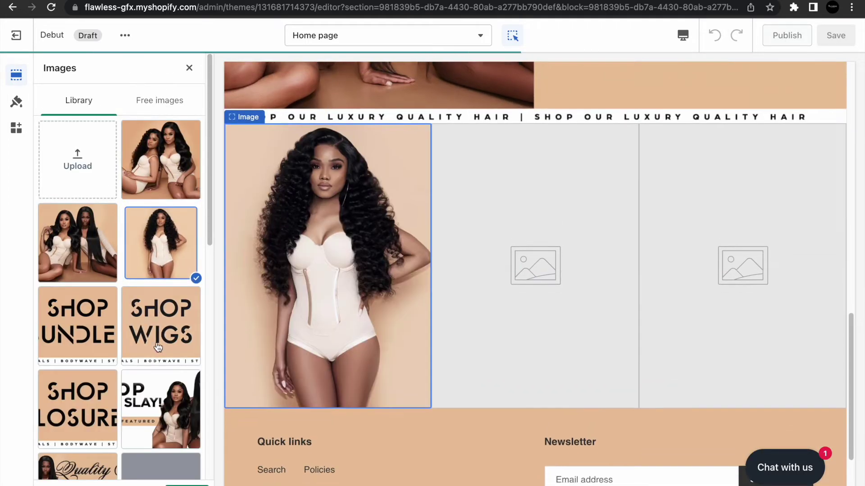
pyautogui.click(78, 243)
pyautogui.click(186, 484)
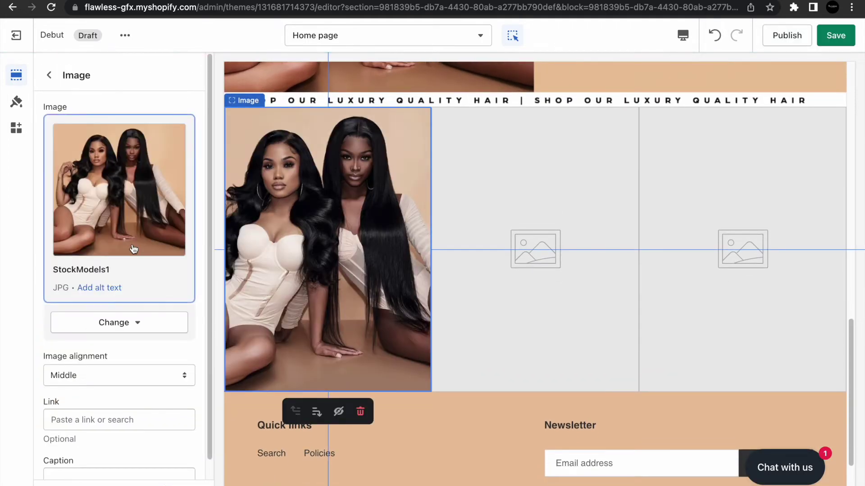
pyautogui.click(46, 73)
# Set the second gallery image to HairStockImagesSET2 and return to the section list
pyautogui.click(104, 272)
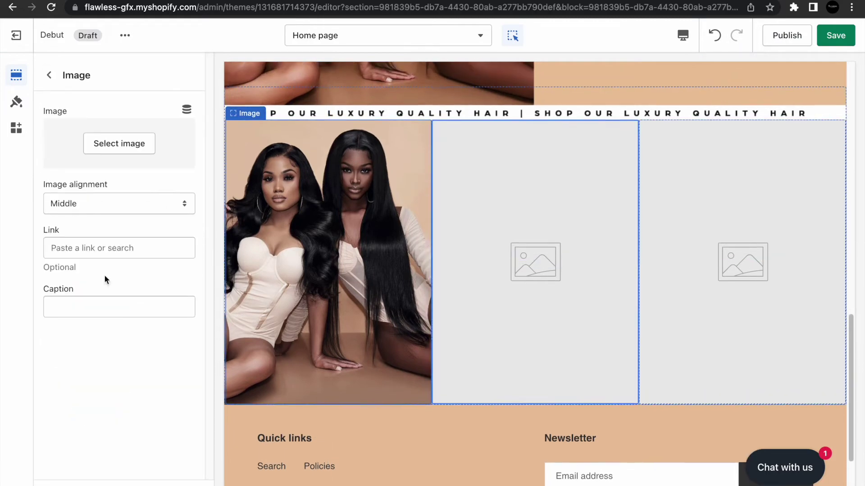
pyautogui.click(120, 143)
pyautogui.click(161, 243)
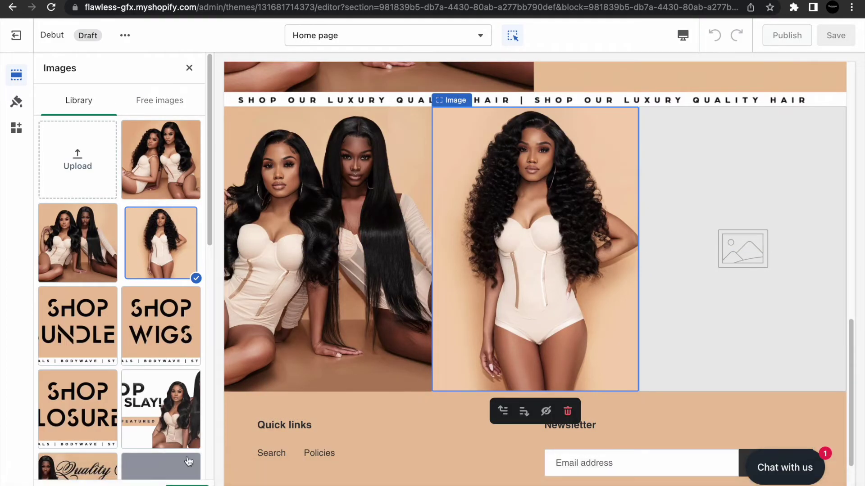
pyautogui.press('Escape')
pyautogui.click(52, 76)
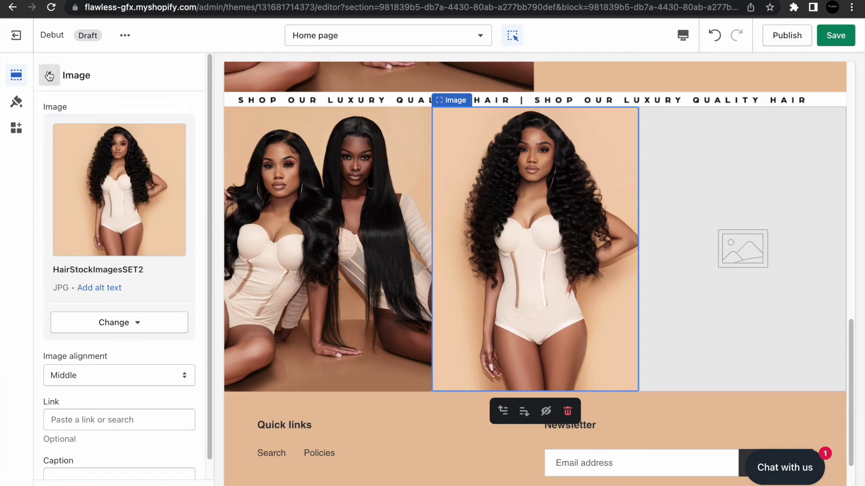
# Set the third gallery image to HairStockImagesSET3 from the image library and return to the section list
pyautogui.click(94, 294)
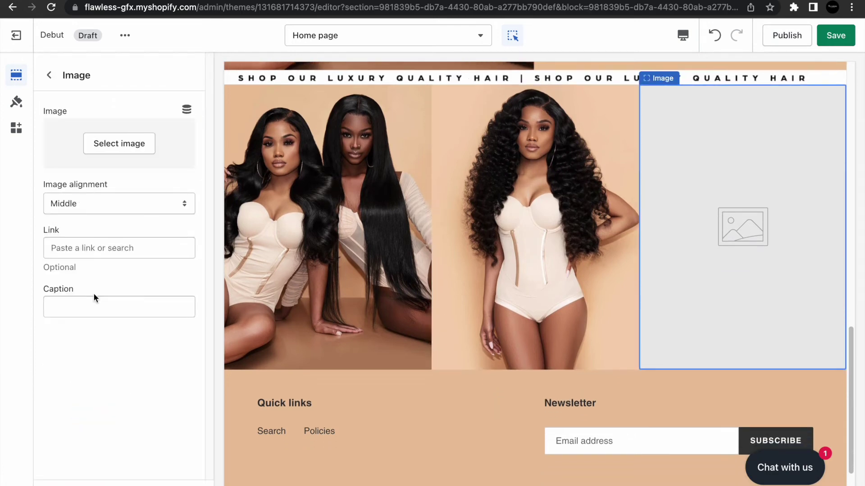
pyautogui.click(141, 145)
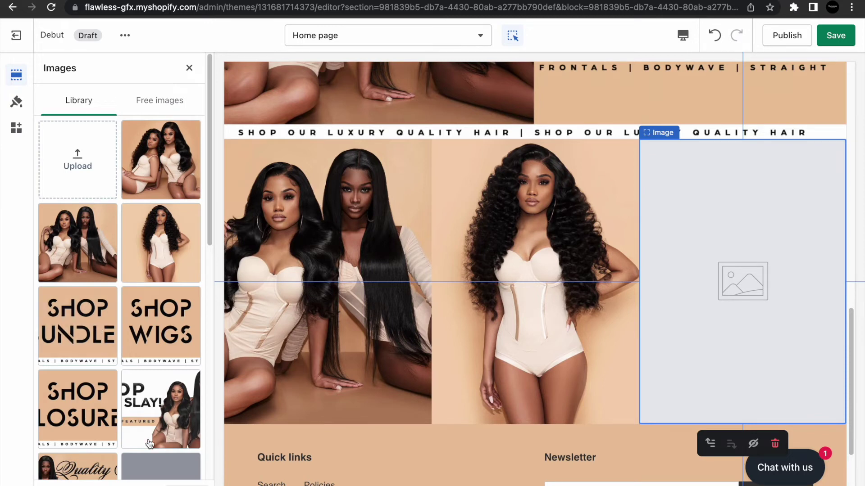
pyautogui.click(163, 193)
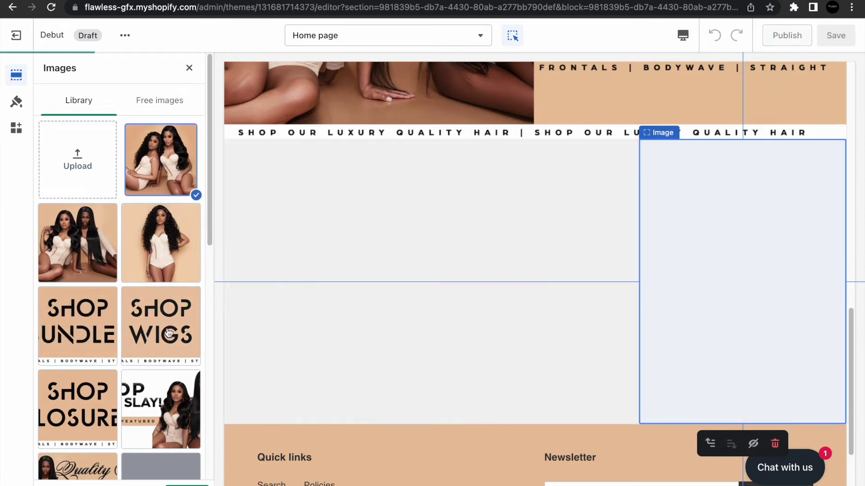
pyautogui.click(187, 484)
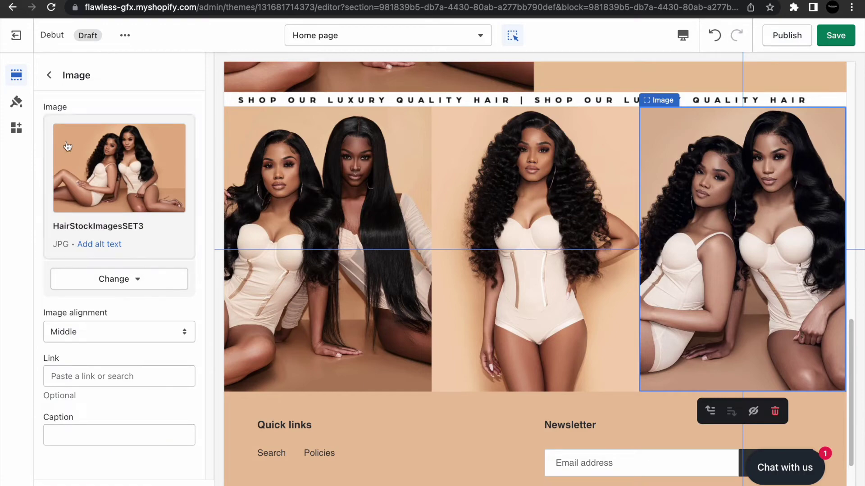
pyautogui.click(49, 75)
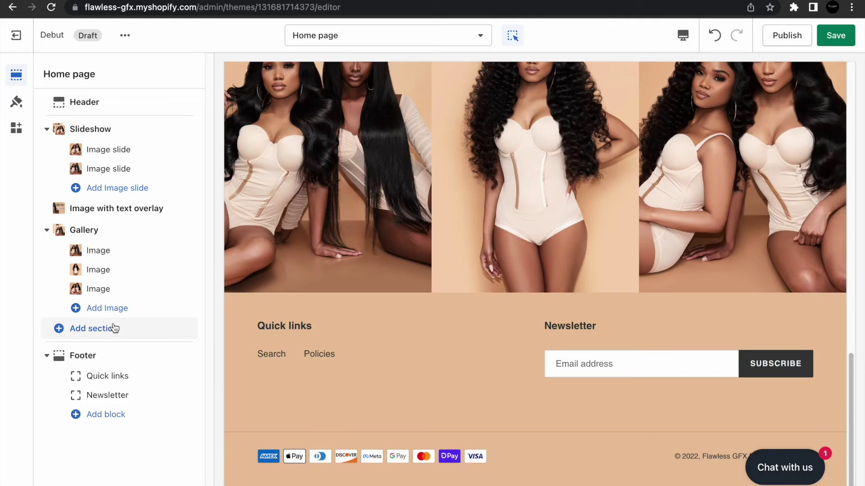
# Add an Image with text overlay section below the gallery
pyautogui.click(113, 329)
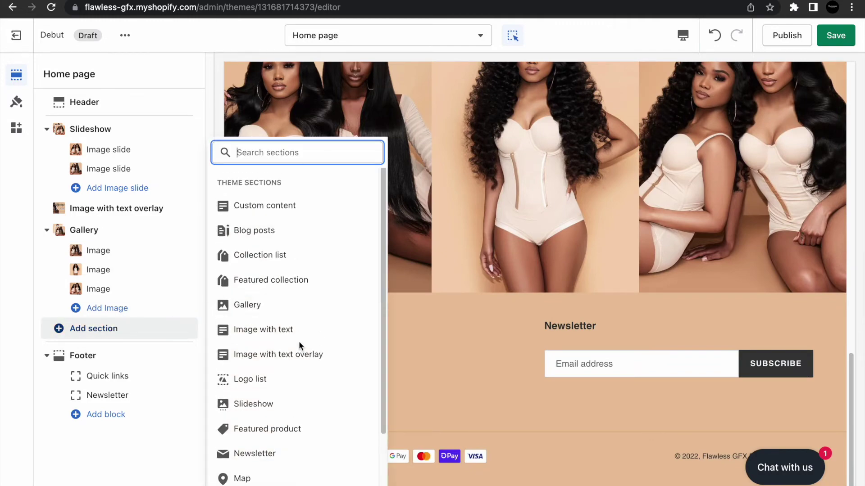
pyautogui.click(294, 353)
pyautogui.click(119, 331)
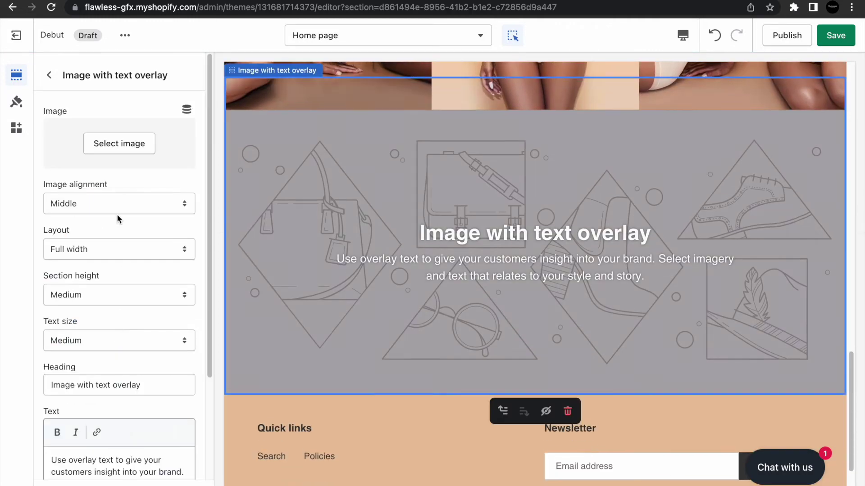
# Clear the default heading and body text of the new text overlay section
pyautogui.tripleClick(88, 386)
pyautogui.press('BackSpace')
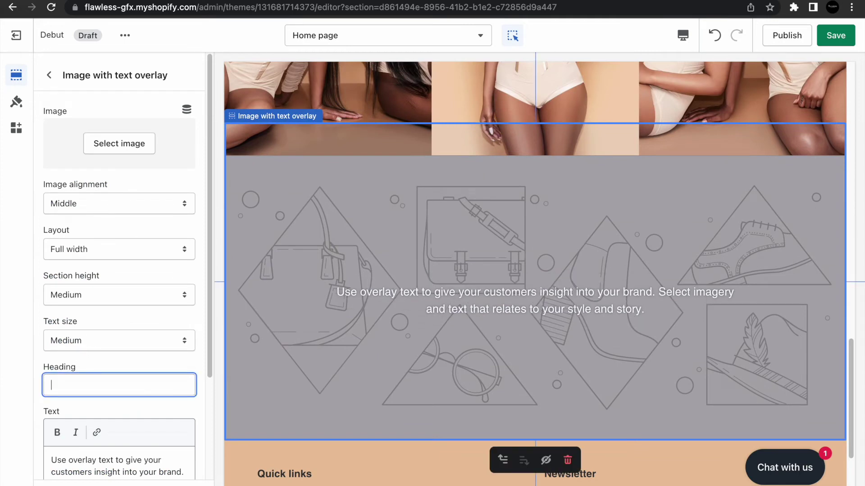
pyautogui.tripleClick(91, 463)
pyautogui.press('BackSpace')
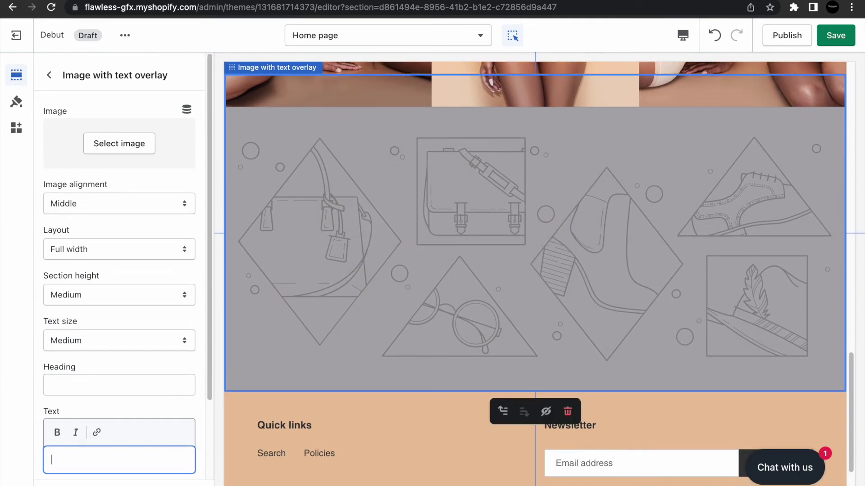
# Set the new text overlay section's image to the Shop Snap & Slay banner, Artboard_2, and return to the section list
pyautogui.click(118, 144)
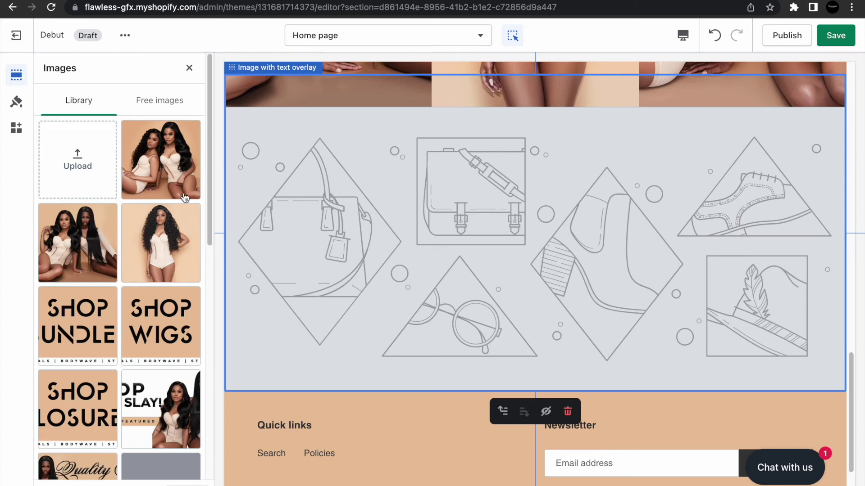
pyautogui.moveTo(211, 168); pyautogui.dragTo(198, 256)
pyautogui.scroll(1, 198, 256)
pyautogui.click(187, 243)
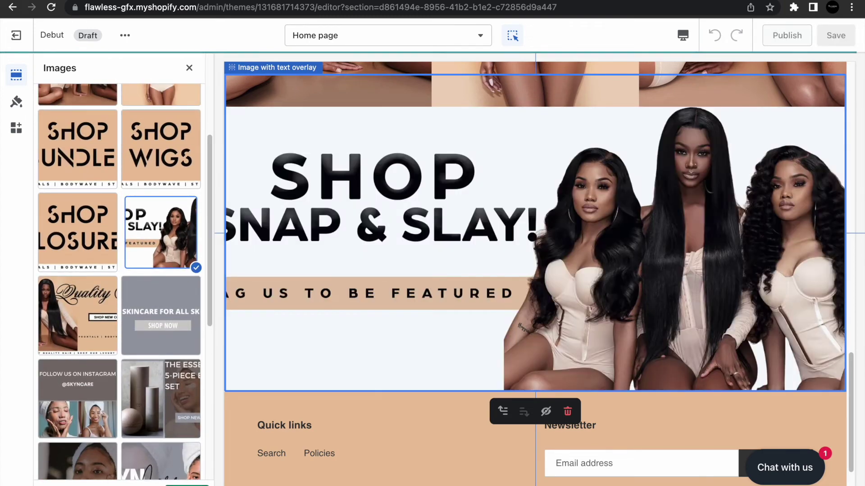
pyautogui.click(187, 484)
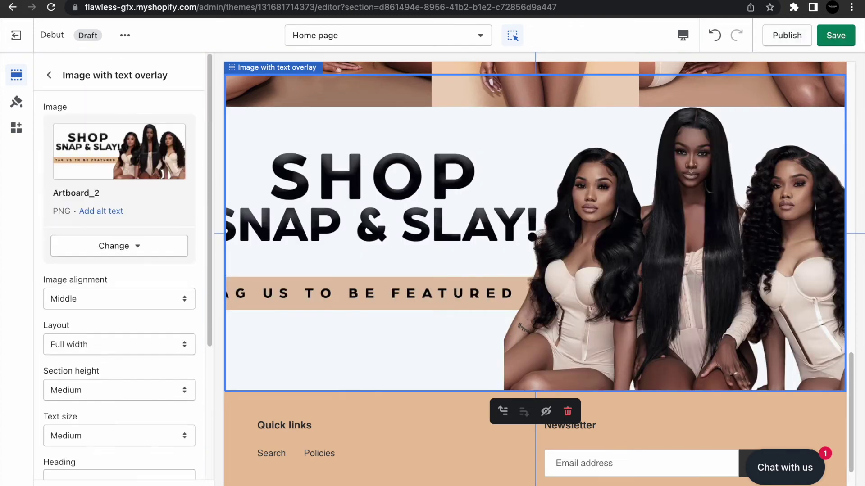
pyautogui.click(48, 77)
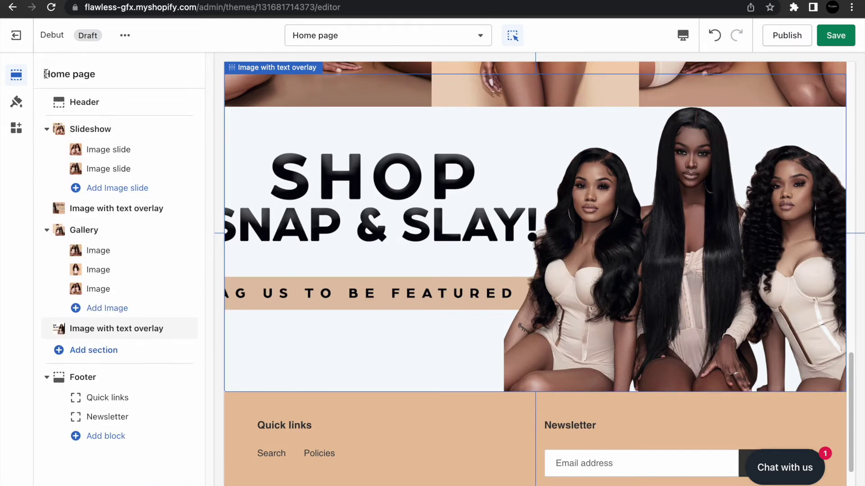
# Set the Shop Snap & Slay section's height to Adapt to image and return to the section list
pyautogui.click(118, 323)
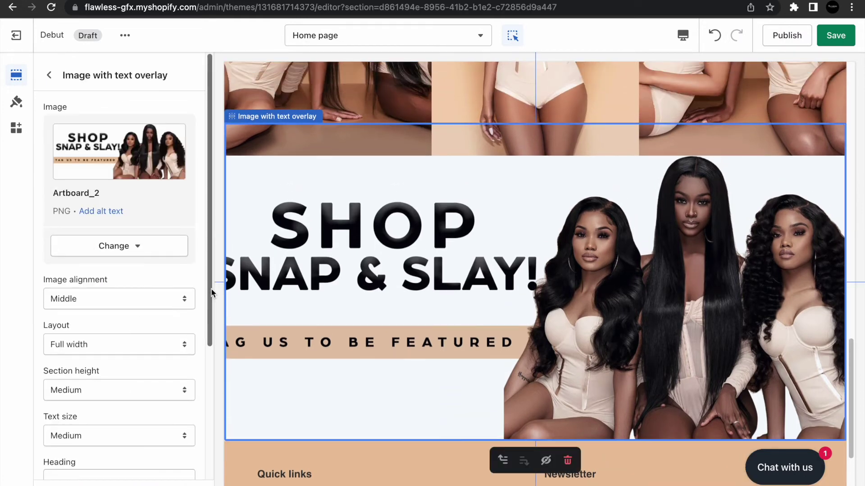
pyautogui.moveTo(210, 289); pyautogui.dragTo(208, 376)
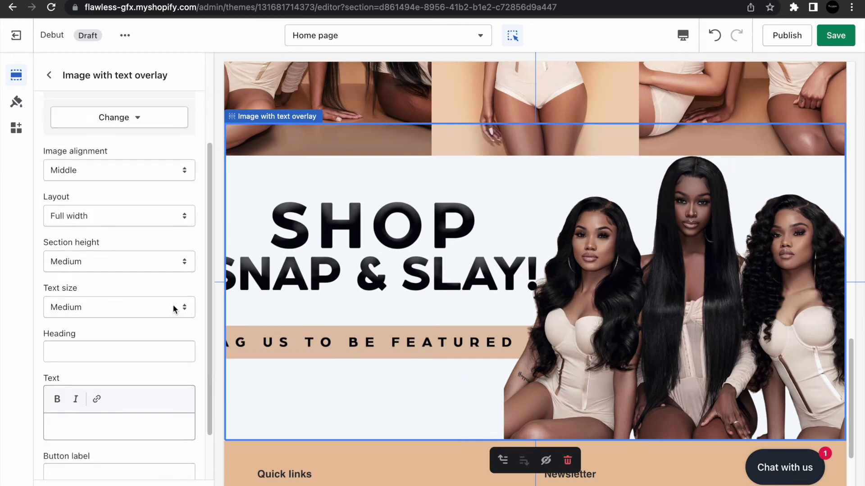
pyautogui.click(175, 309)
pyautogui.click(186, 269)
pyautogui.click(187, 268)
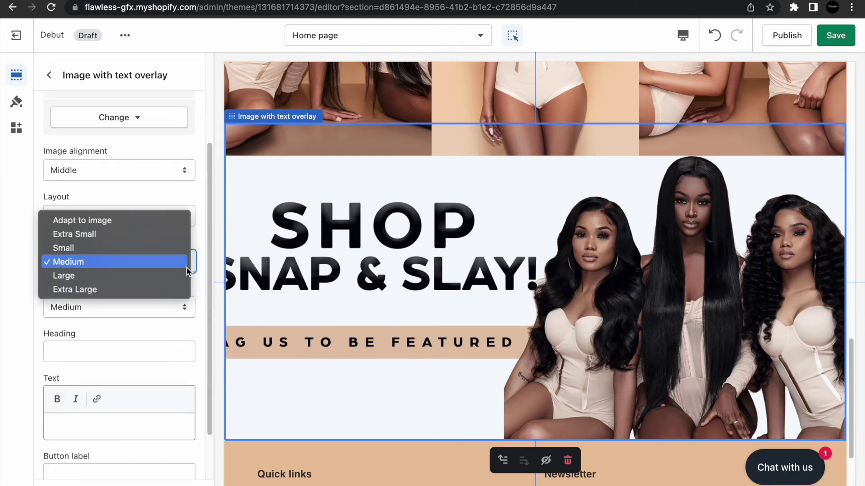
pyautogui.click(156, 225)
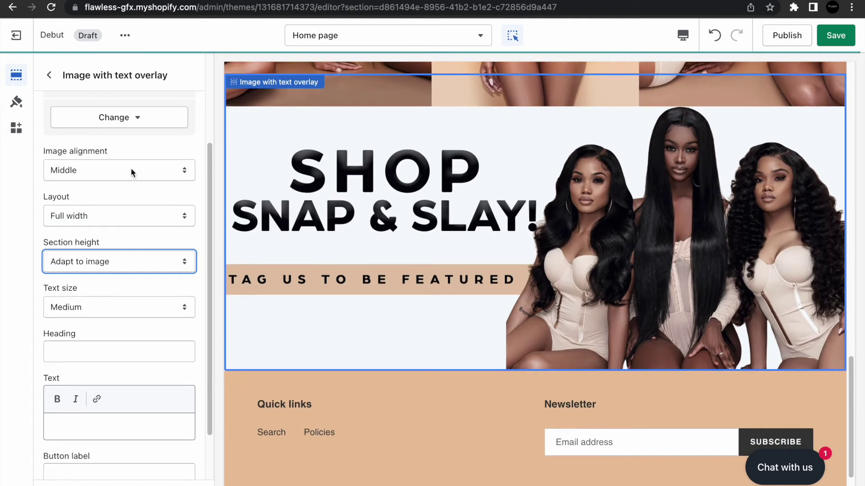
pyautogui.click(49, 75)
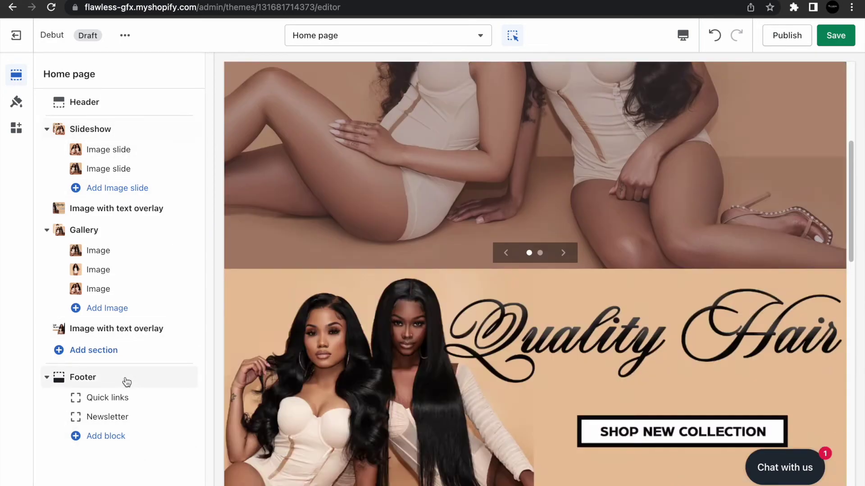
# Check the footer's background color setting and return to the section list
pyautogui.click(125, 377)
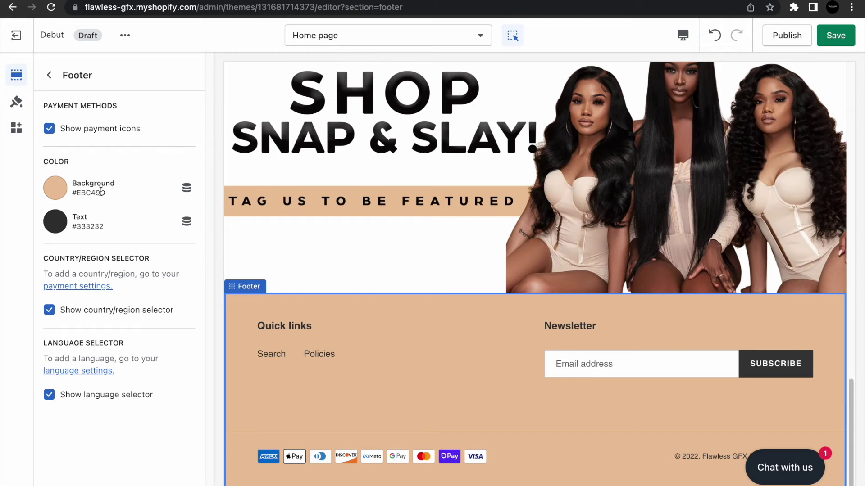
pyautogui.click(62, 197)
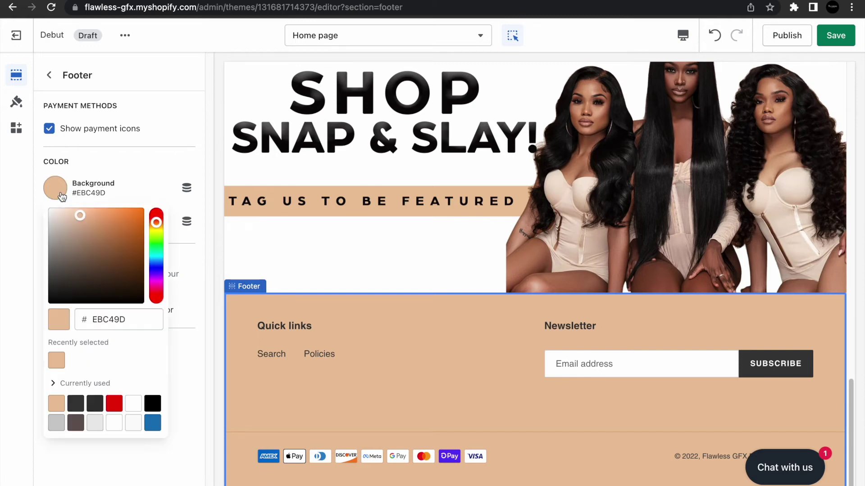
pyautogui.click(179, 370)
pyautogui.click(49, 75)
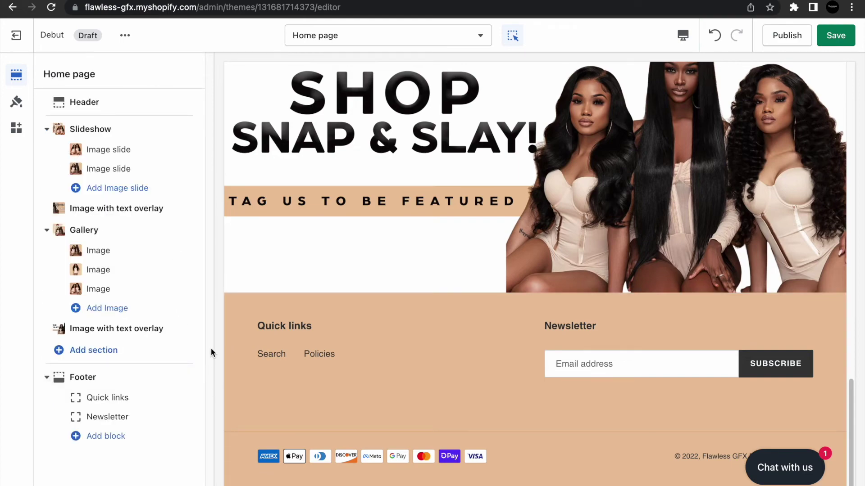
# Review the finished home page from the slideshow down to the footer and save the theme changes
pyautogui.moveTo(199, 120)
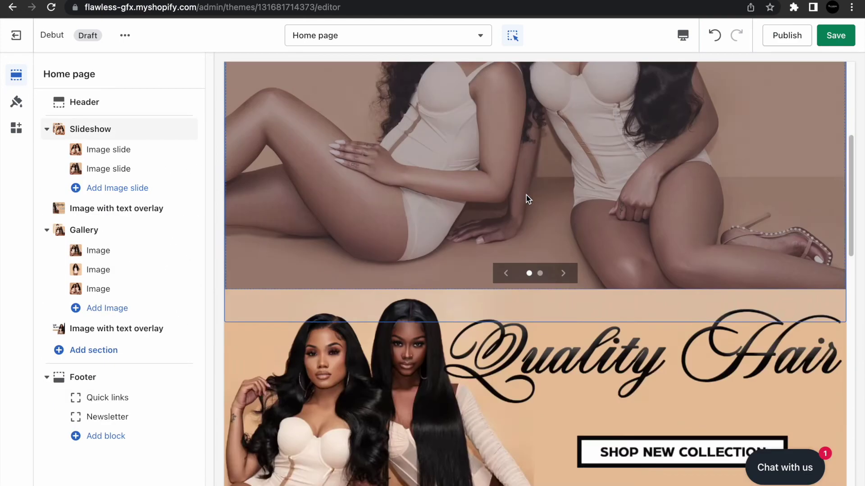
pyautogui.moveTo(852, 116); pyautogui.dragTo(816, 399)
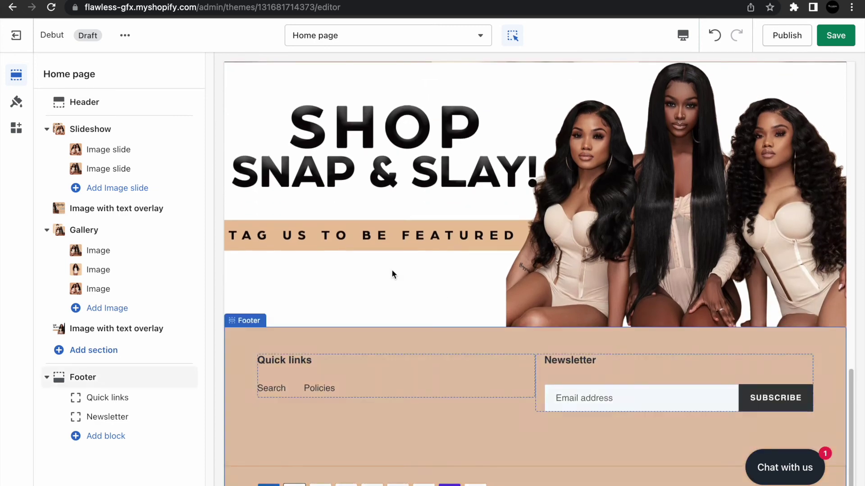
pyautogui.click(832, 42)
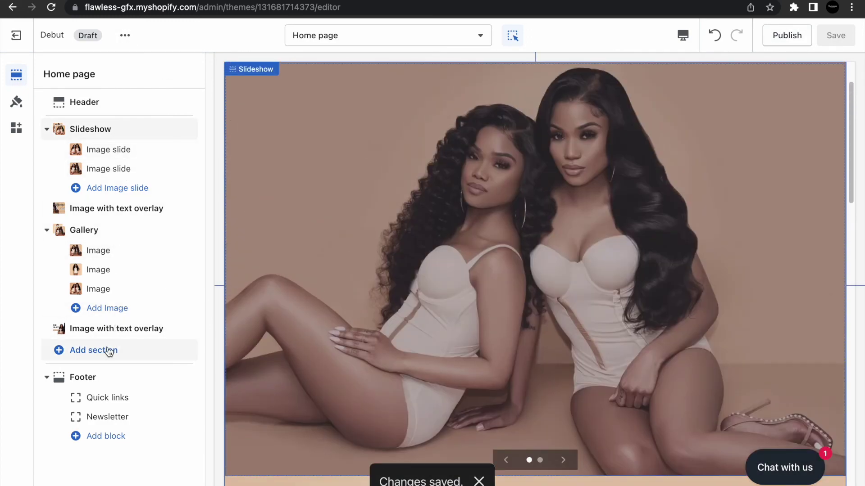
# Preview the Debut theme's home page in a separate tab, look through it, and return to the theme editor
pyautogui.click(125, 35)
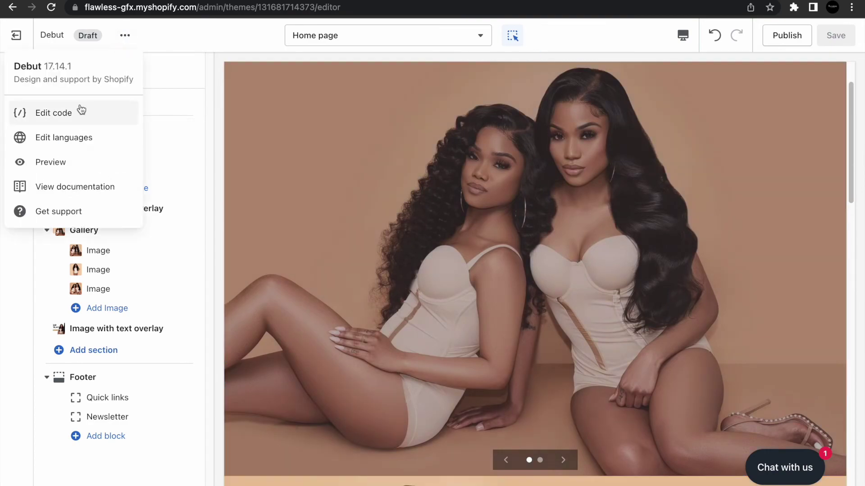
pyautogui.click(49, 166)
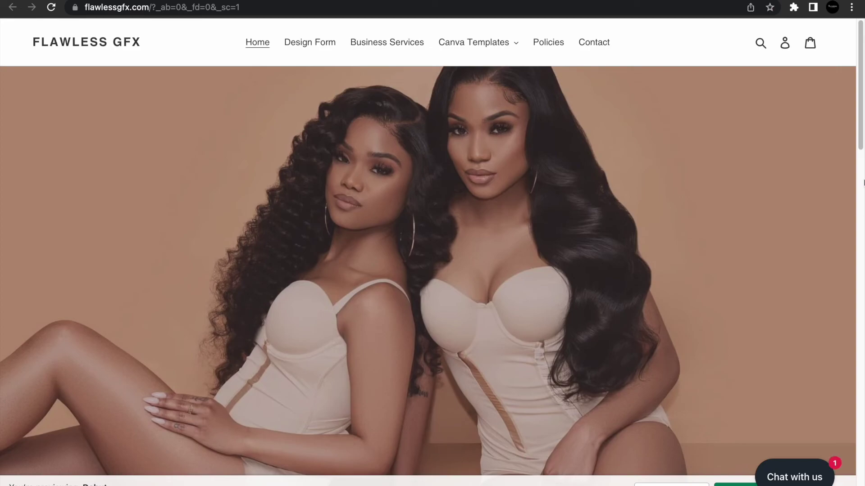
pyautogui.scroll(-20, 860, 143)
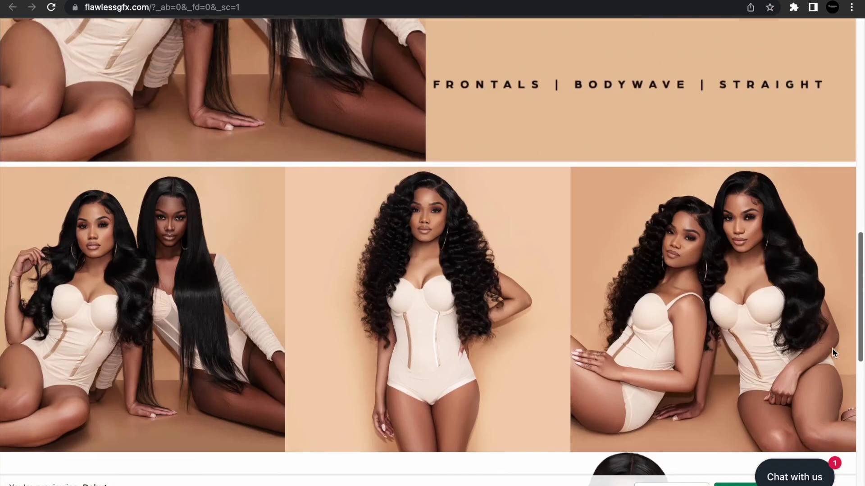
pyautogui.scroll(20, 828, 408)
pyautogui.scroll(2, 350, 98)
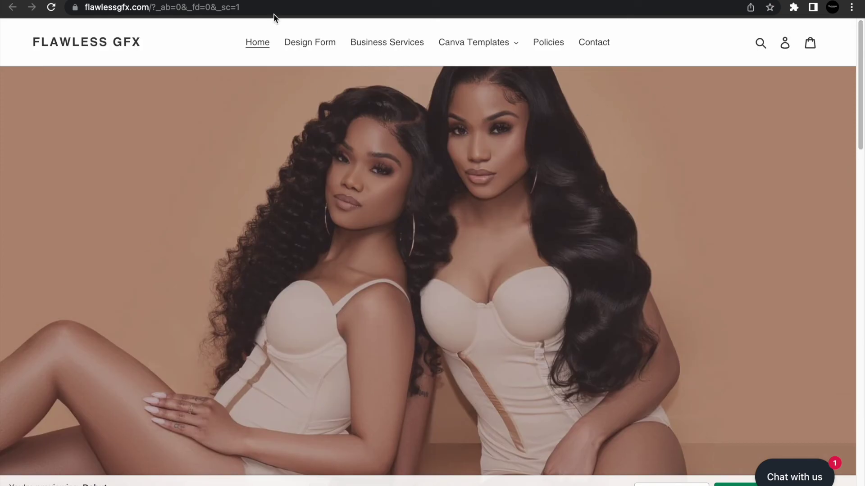
pyautogui.click(342, 1)
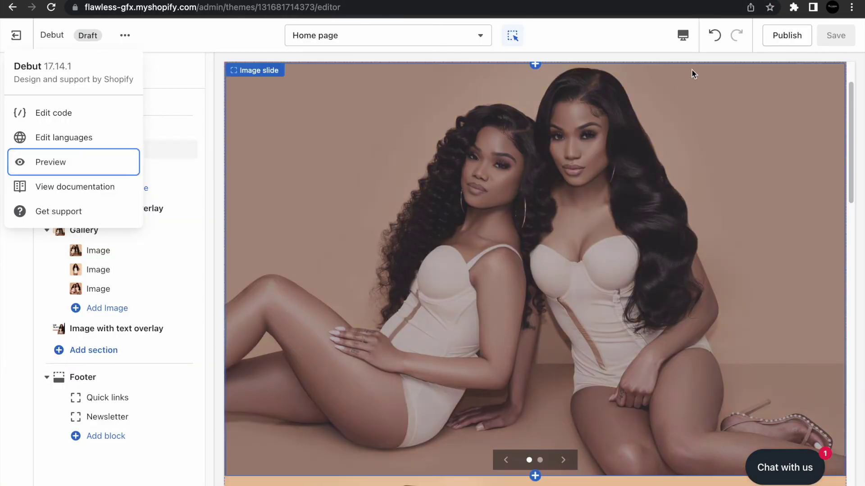
# Check the home page in the Mobile view and switch the editor preview back to Desktop
pyautogui.click(683, 35)
pyautogui.click(699, 80)
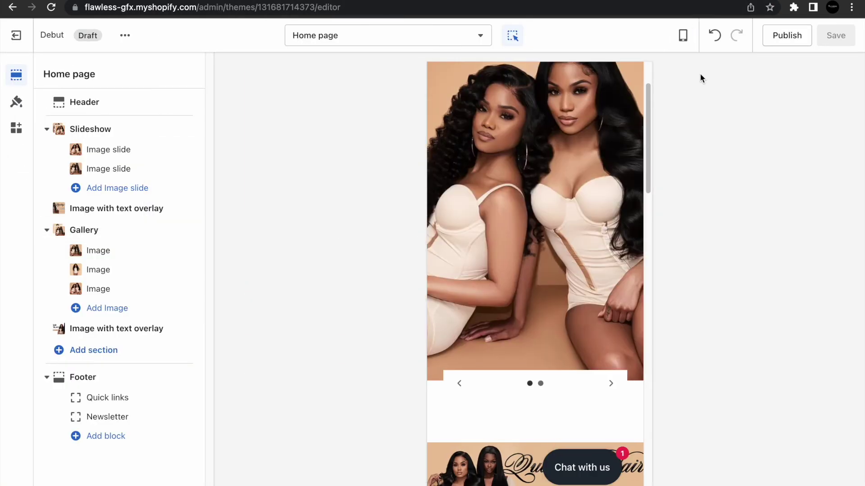
pyautogui.moveTo(651, 120); pyautogui.dragTo(674, 77)
pyautogui.click(683, 35)
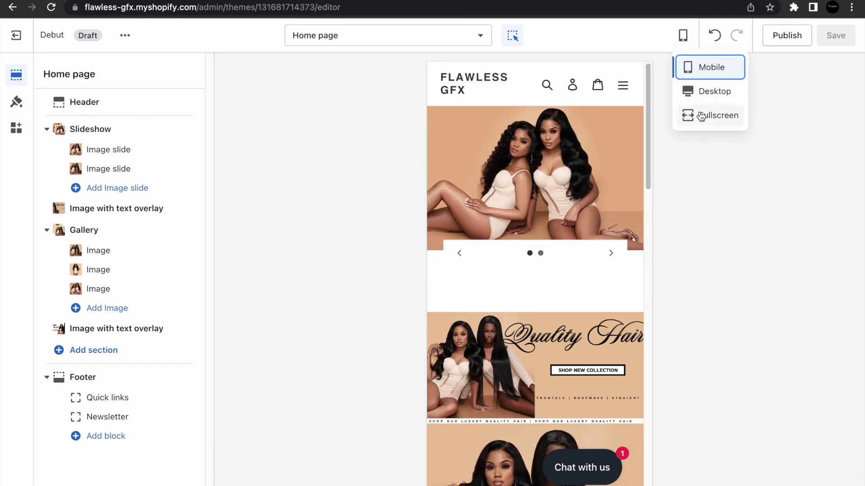
pyautogui.click(702, 93)
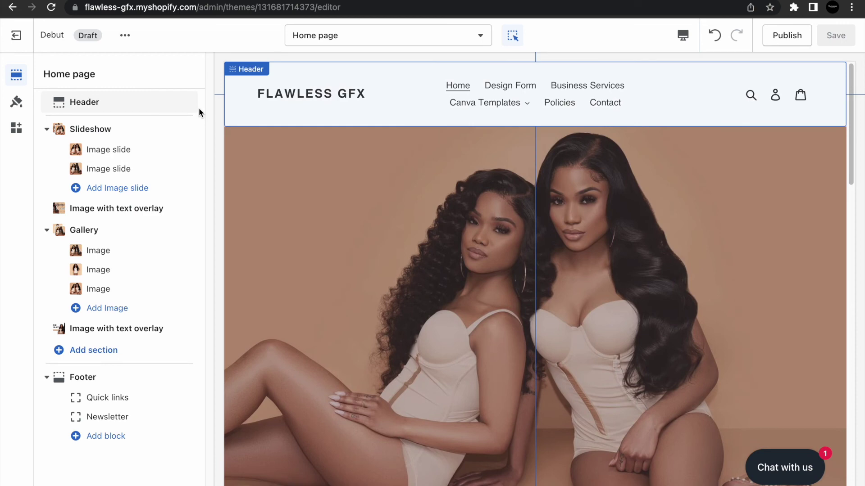
# Open the theme preview, capture the entire page with the GoFullPage extension, and download the capture as an image
pyautogui.click(126, 36)
pyautogui.click(66, 163)
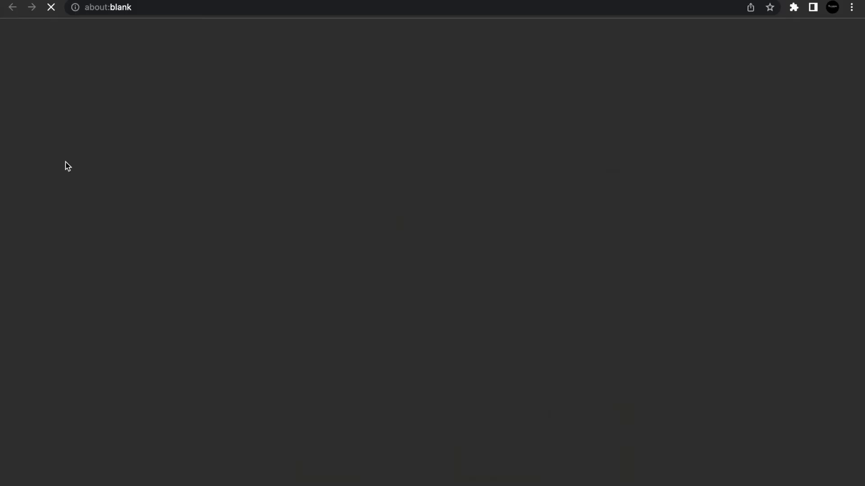
pyautogui.click(793, 9)
pyautogui.click(702, 86)
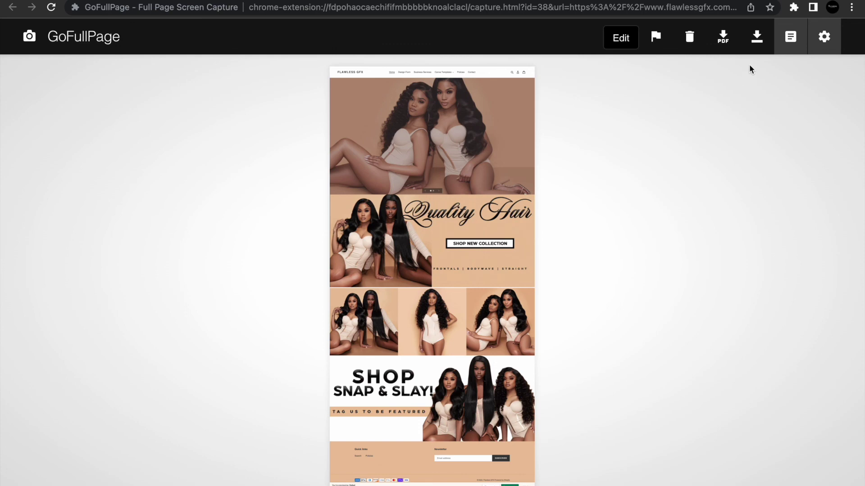
pyautogui.click(757, 36)
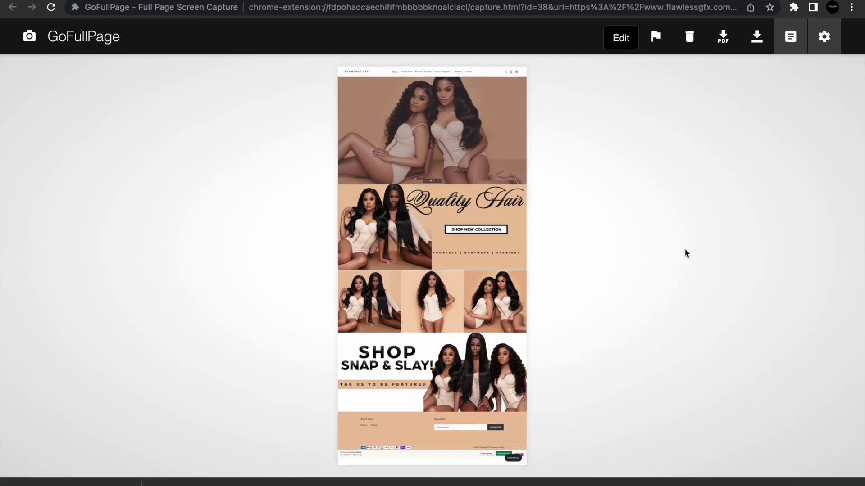